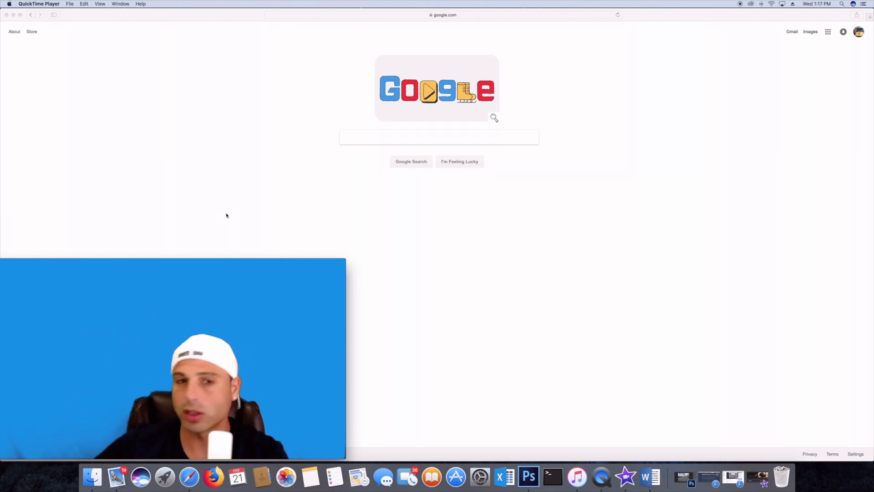
# Load trezor.io/start in Safari's address bar
pyautogui.click(452, 19)
pyautogui.click(451, 15)
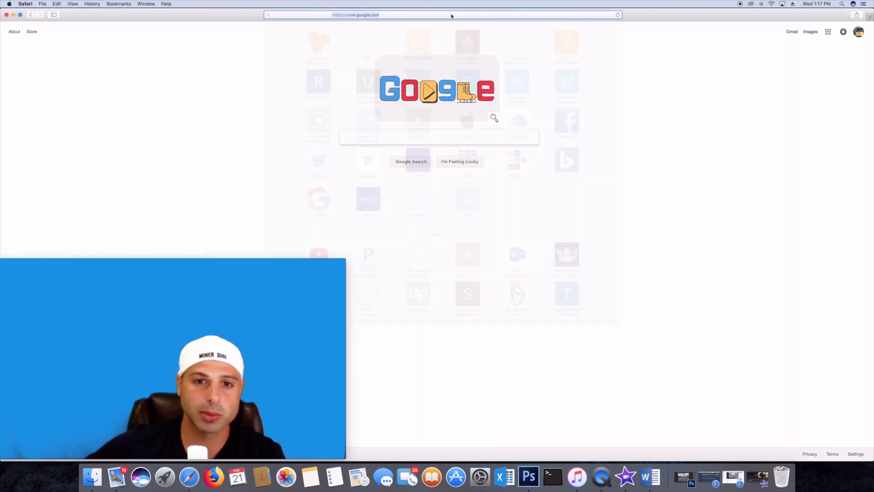
pyautogui.write('trezo')
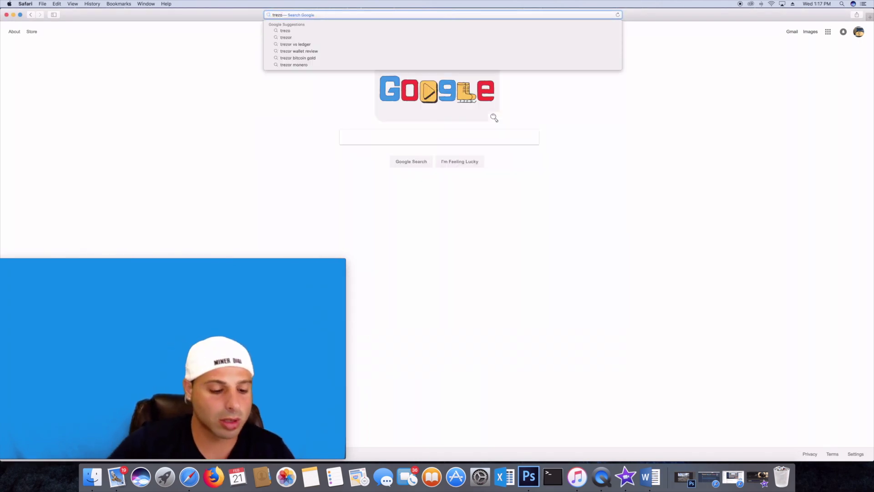
pyautogui.write('r.')
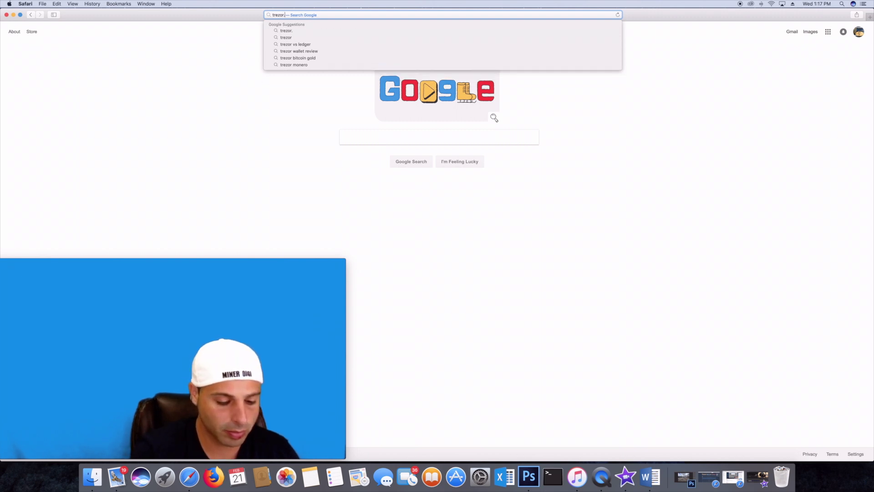
pyautogui.write('io/start')
pyautogui.press('Return')
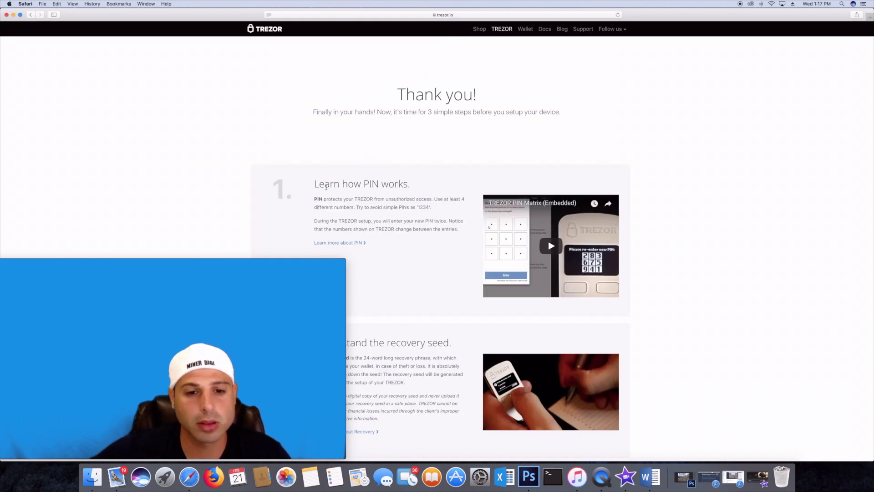
# Scroll down the start page and skip the newsletter signup with 'No, skip it'
pyautogui.moveTo(345, 261)
pyautogui.moveTo(345, 261); pyautogui.dragTo(297, 271)
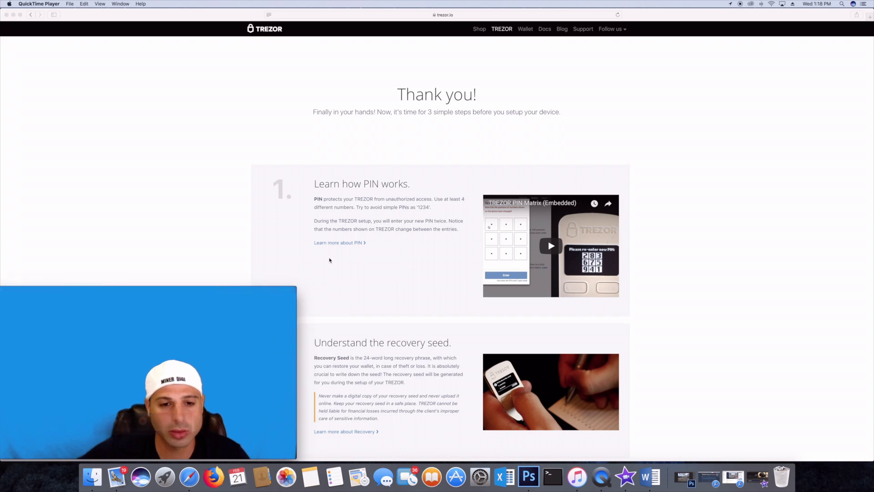
pyautogui.scroll(-3, 401, 211)
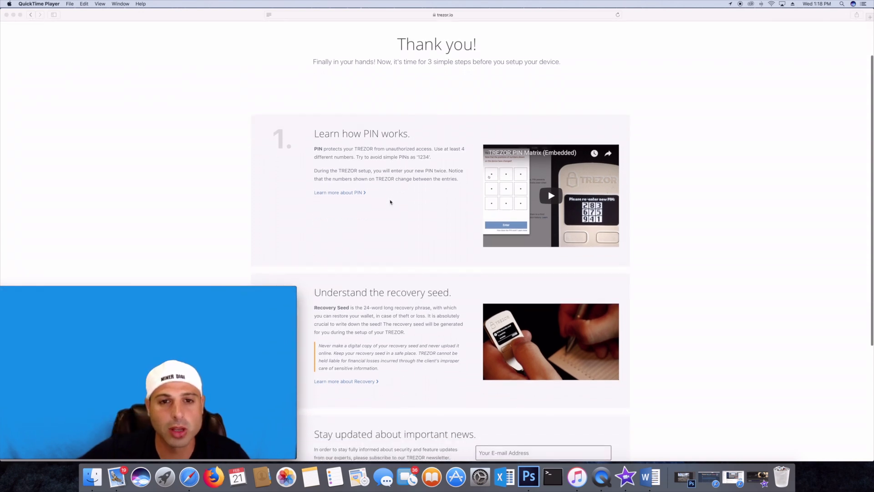
pyautogui.scroll(-3, 390, 202)
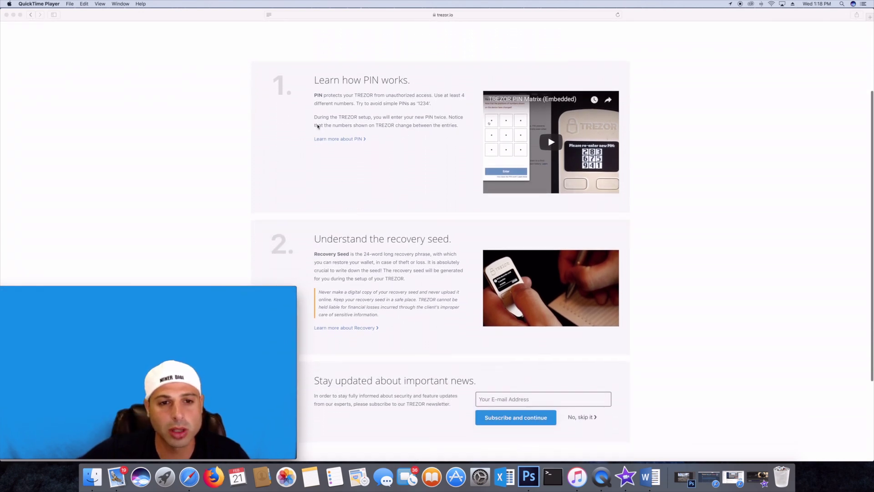
pyautogui.scroll(-5, 360, 123)
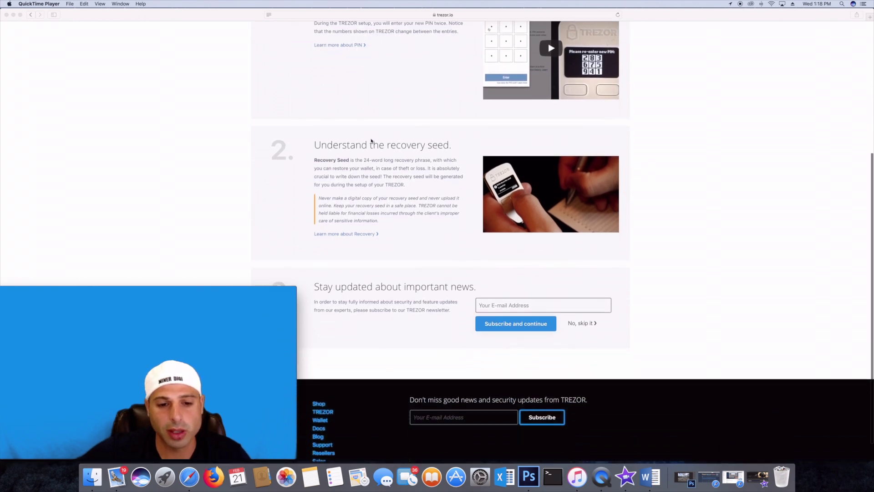
pyautogui.click(579, 298)
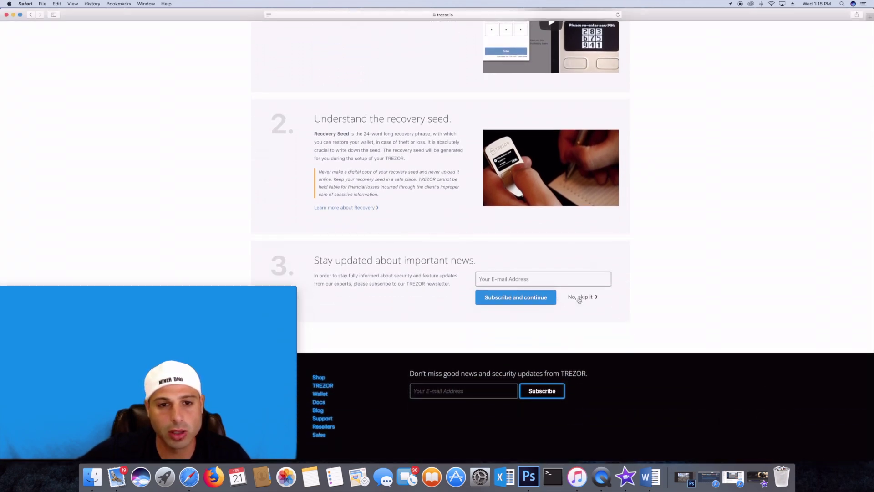
pyautogui.scroll(2, 418, 172)
pyautogui.scroll(6, 415, 171)
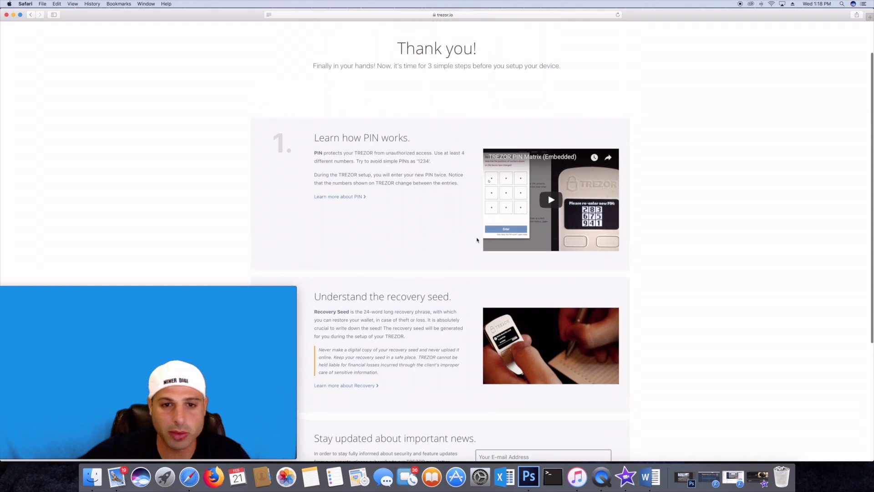
pyautogui.scroll(-7, 524, 314)
pyautogui.click(580, 324)
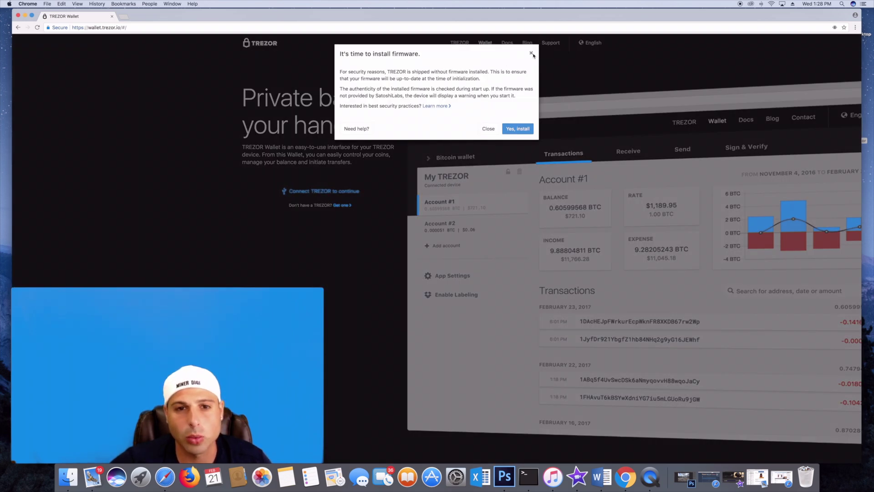
# Confirm 'Yes, install' to install the firmware on the TREZOR device
pyautogui.click(513, 128)
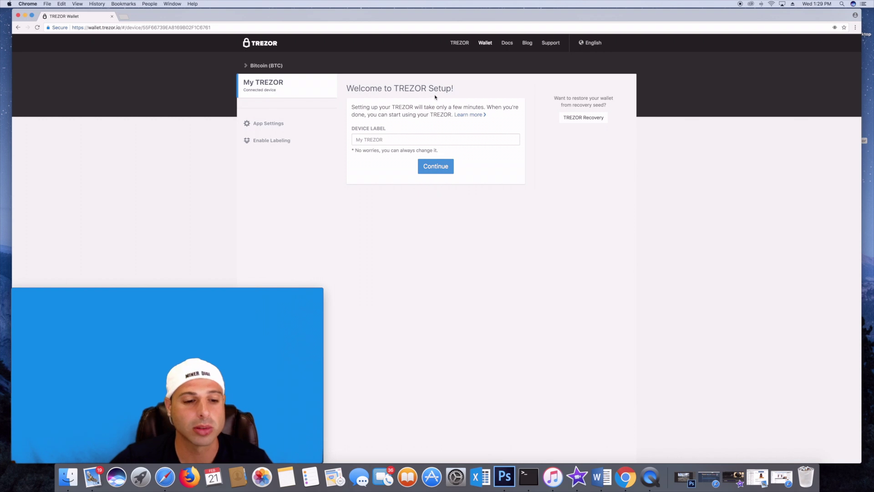
# Name the device 'Trezor' and continue to the new PIN prompt
pyautogui.press('super+Tab')
pyautogui.click(392, 140)
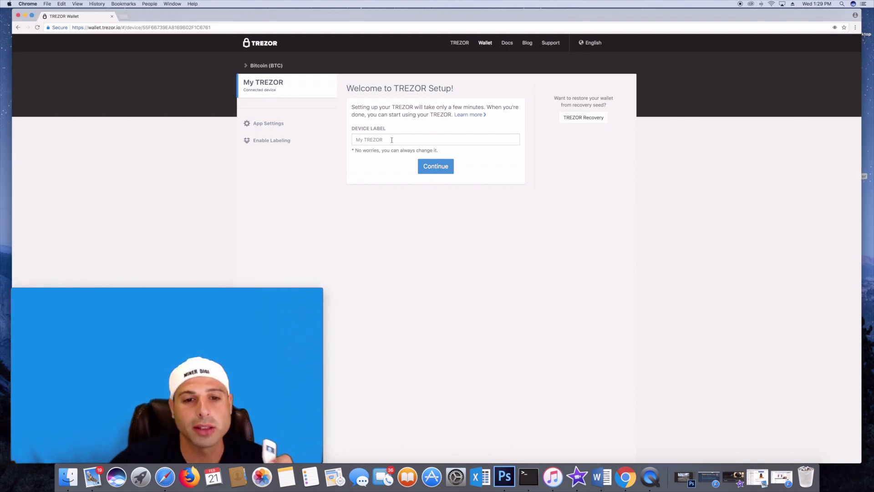
pyautogui.click(385, 140)
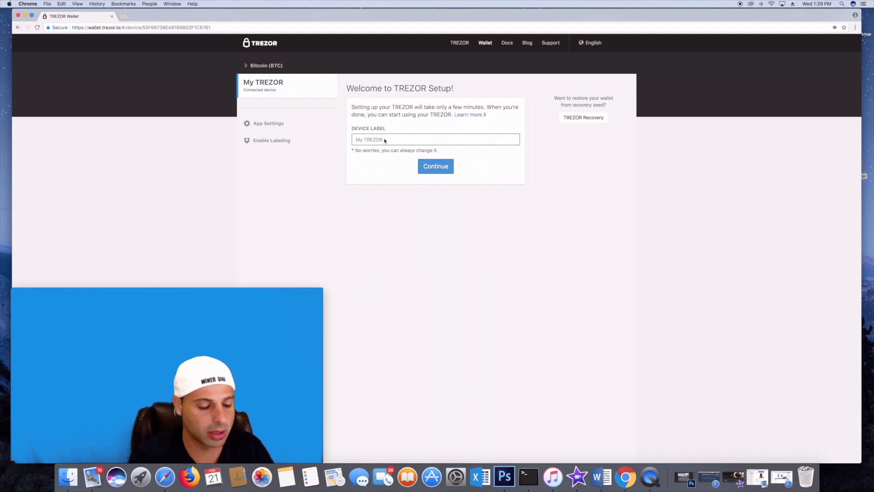
pyautogui.write('Tre')
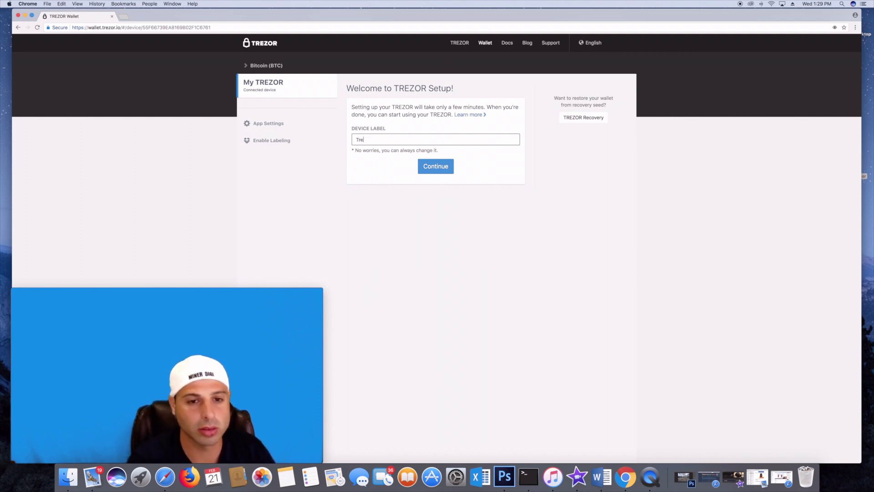
pyautogui.write('zor')
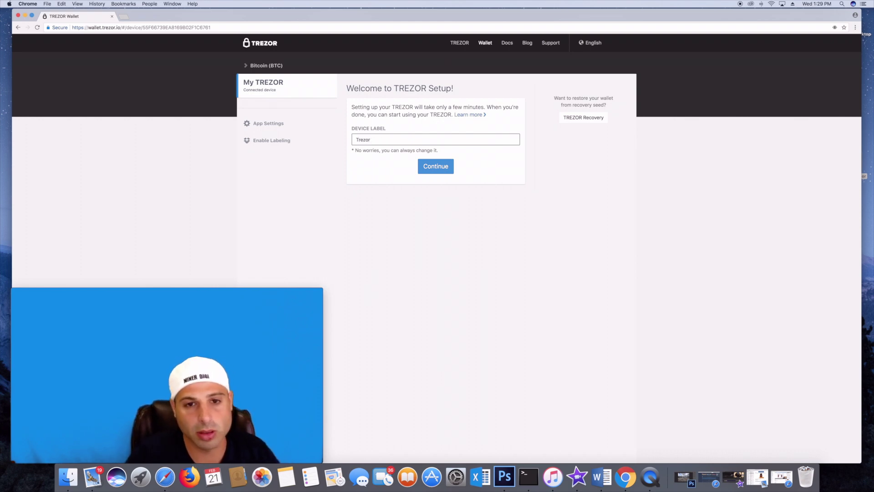
pyautogui.click(436, 171)
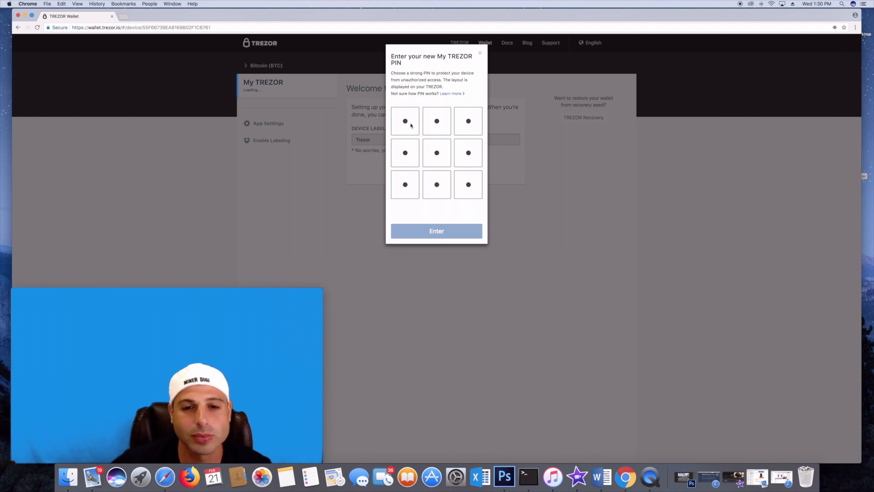
# Enter a new four-digit PIN on the matrix, correcting early mistakes, and submit it
pyautogui.click(411, 125)
pyautogui.click(463, 124)
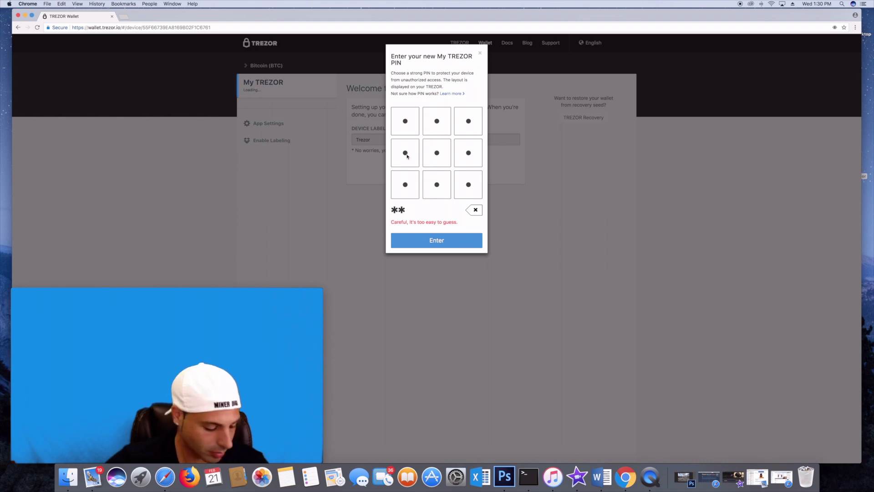
pyautogui.click(473, 212)
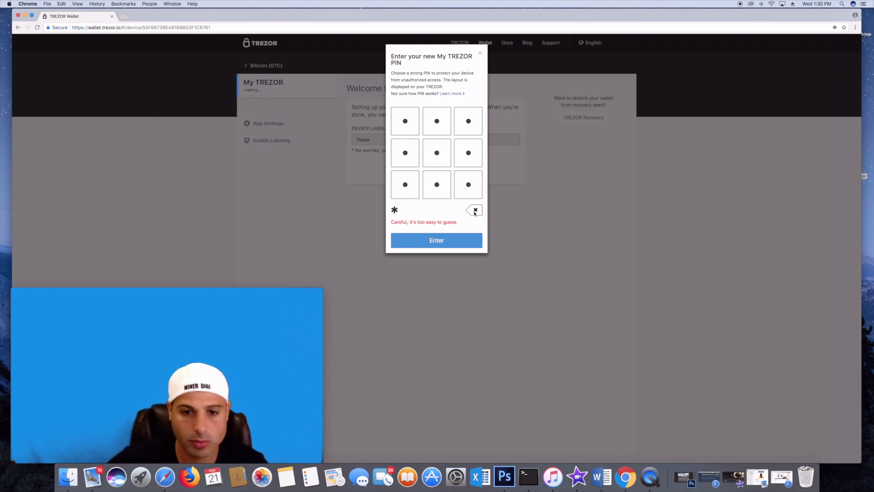
pyautogui.click(474, 213)
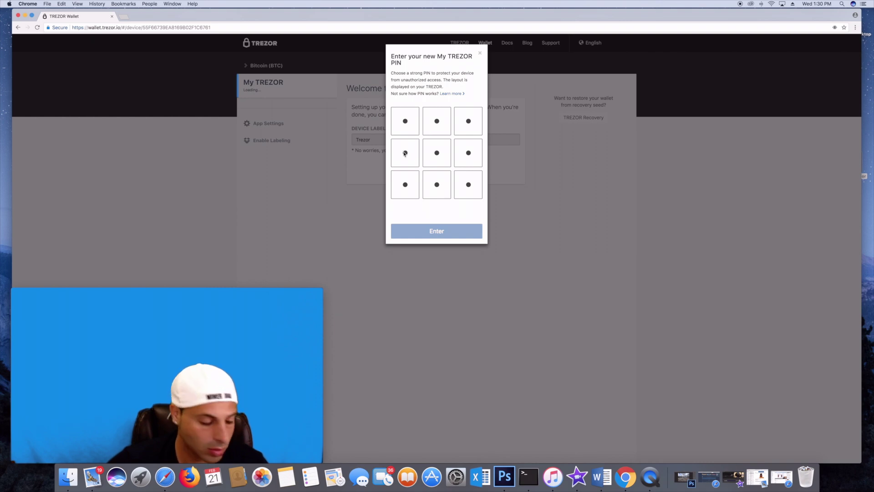
pyautogui.click(404, 152)
pyautogui.click(466, 188)
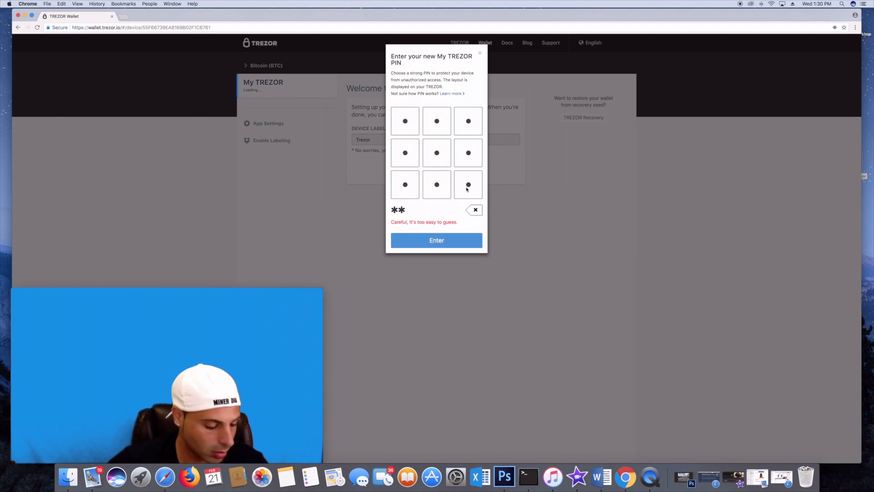
pyautogui.click(469, 157)
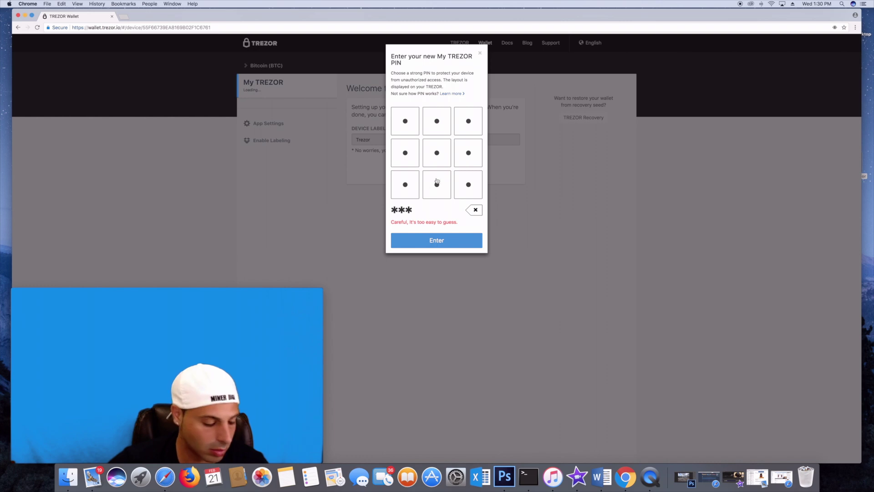
pyautogui.click(411, 187)
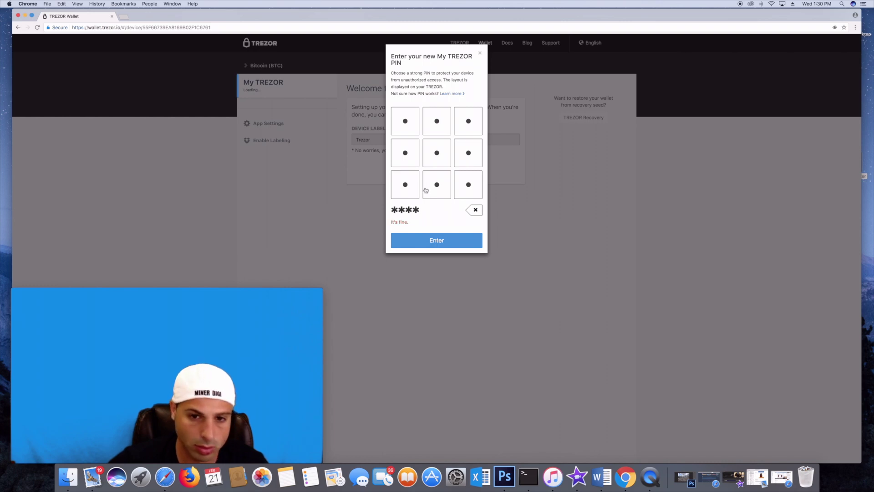
pyautogui.click(441, 241)
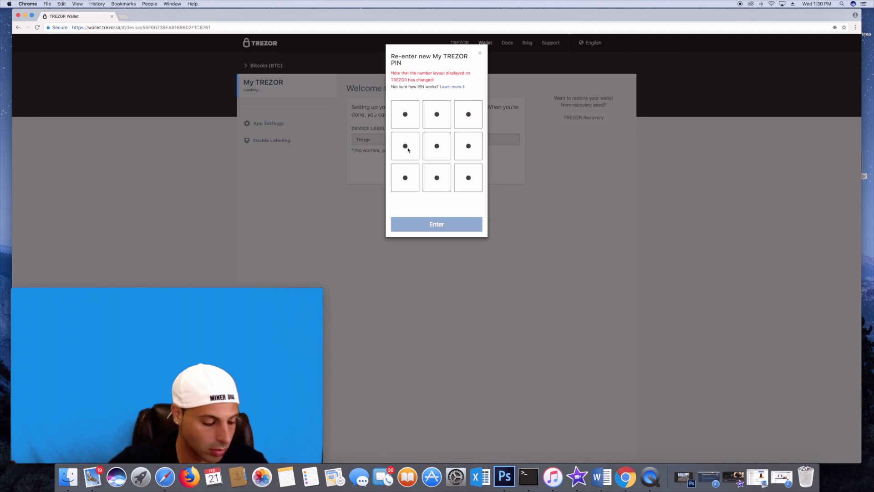
# Re-enter the same four-digit PIN in the new layout to confirm it
pyautogui.click(435, 117)
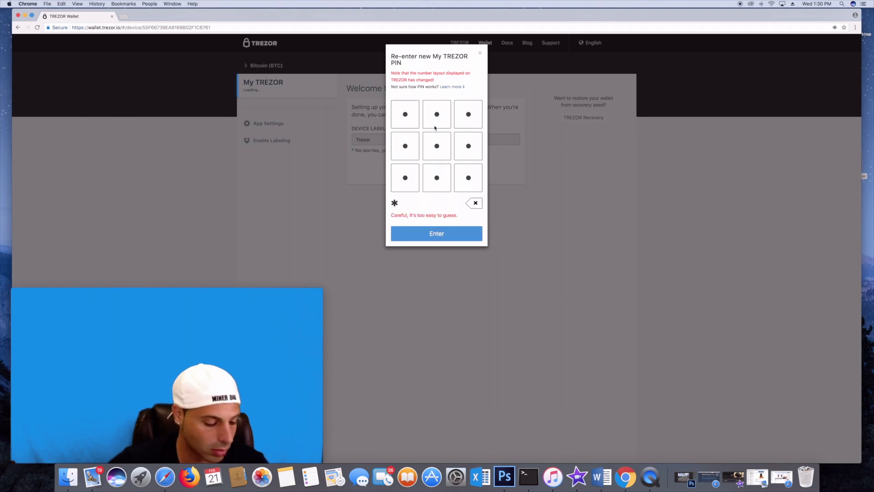
pyautogui.click(437, 185)
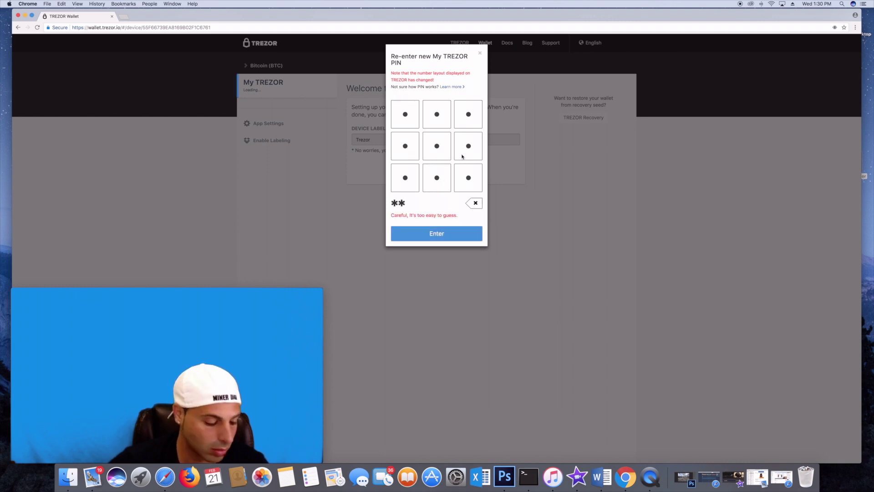
pyautogui.click(469, 122)
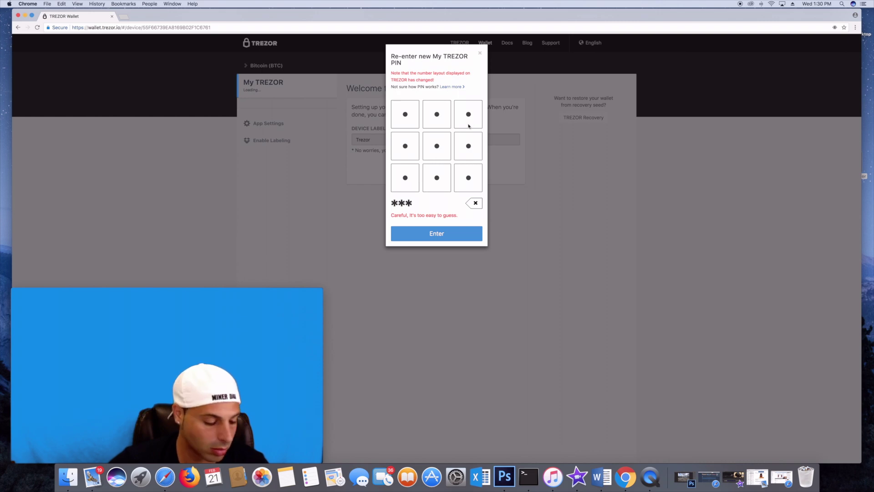
pyautogui.click(405, 149)
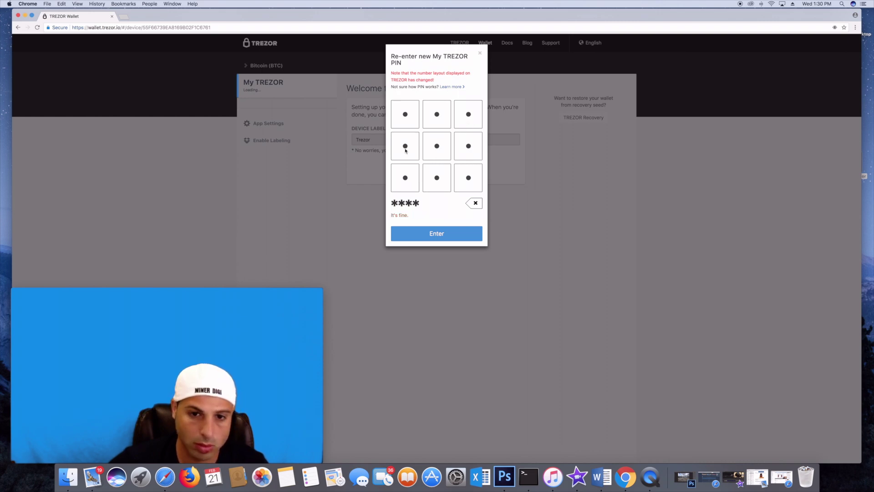
pyautogui.click(425, 238)
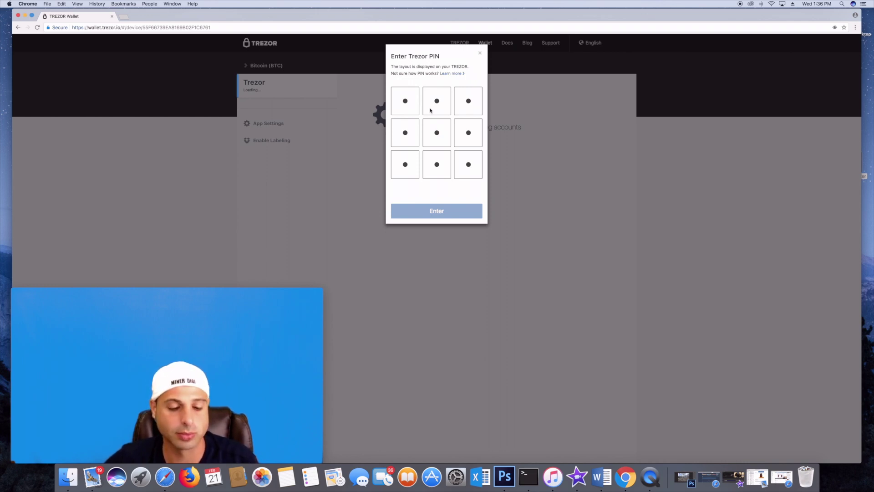
# Unlock the wallet with the four-digit PIN to load the Bitcoin accounts
pyautogui.click(437, 172)
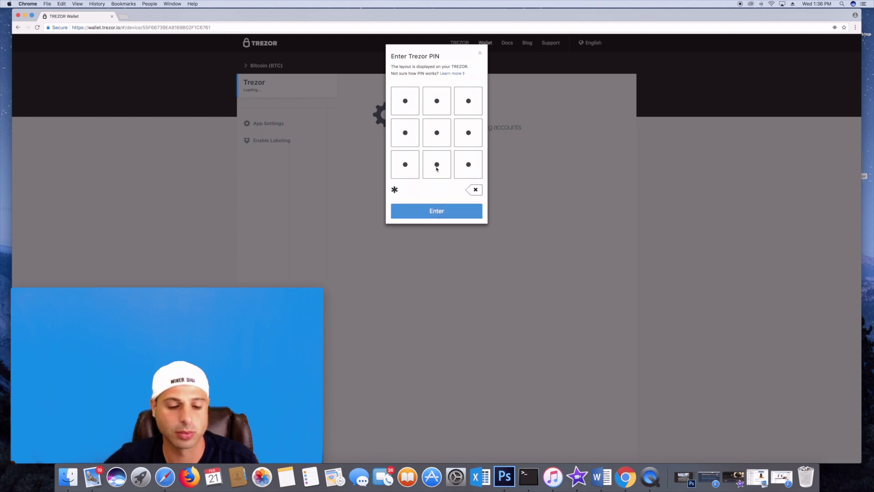
pyautogui.click(410, 172)
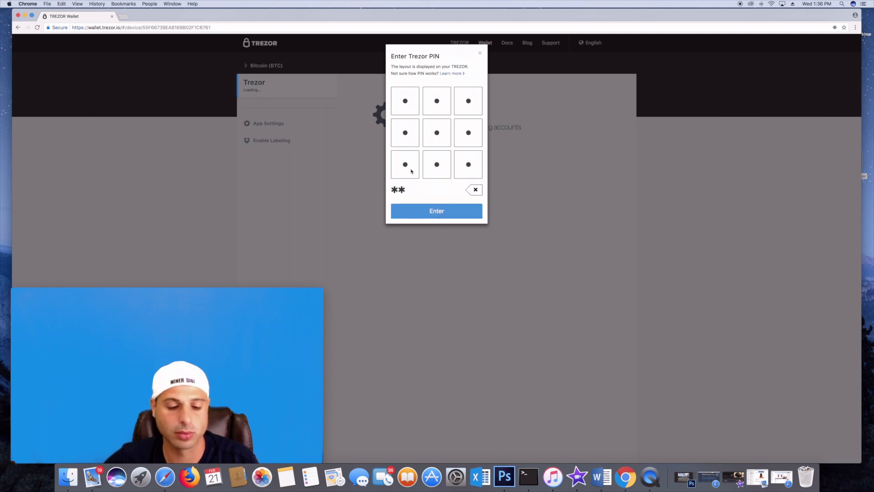
pyautogui.click(437, 105)
pyautogui.click(410, 105)
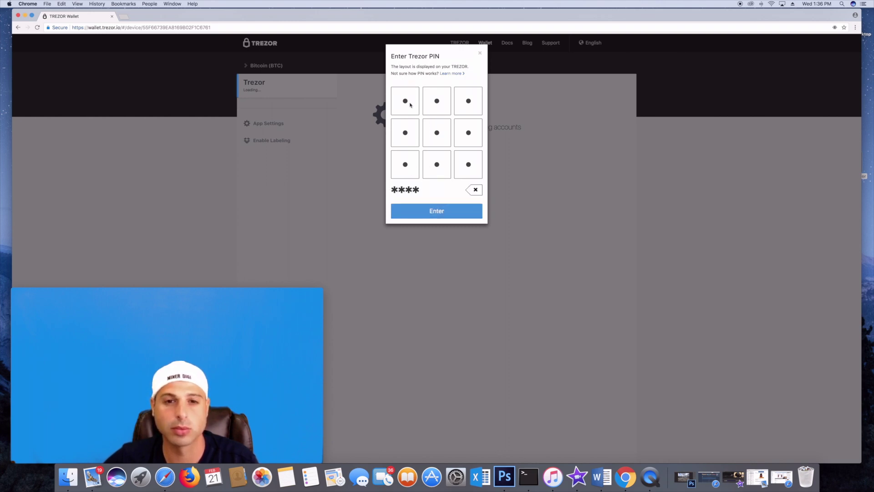
pyautogui.click(436, 212)
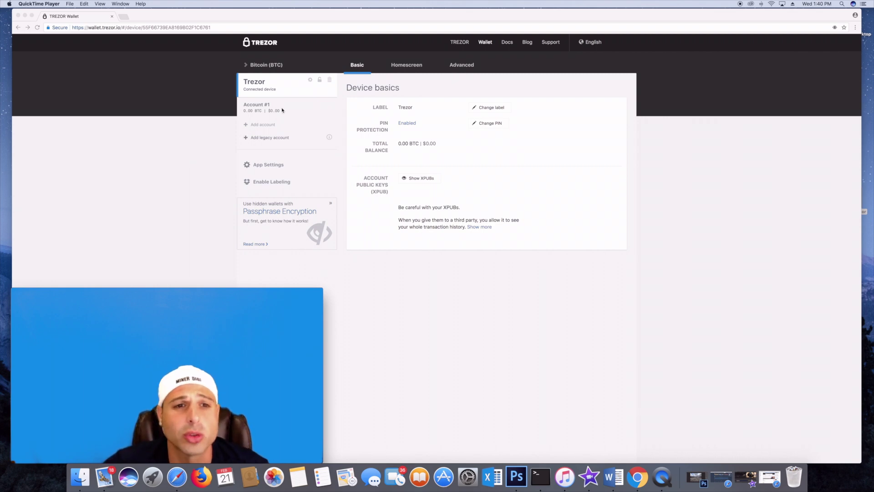
pyautogui.click(257, 68)
pyautogui.click(258, 69)
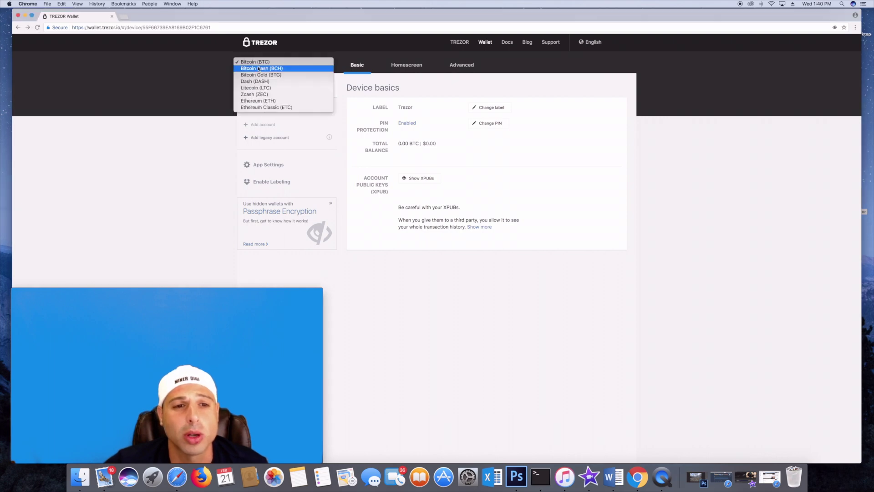
pyautogui.click(269, 101)
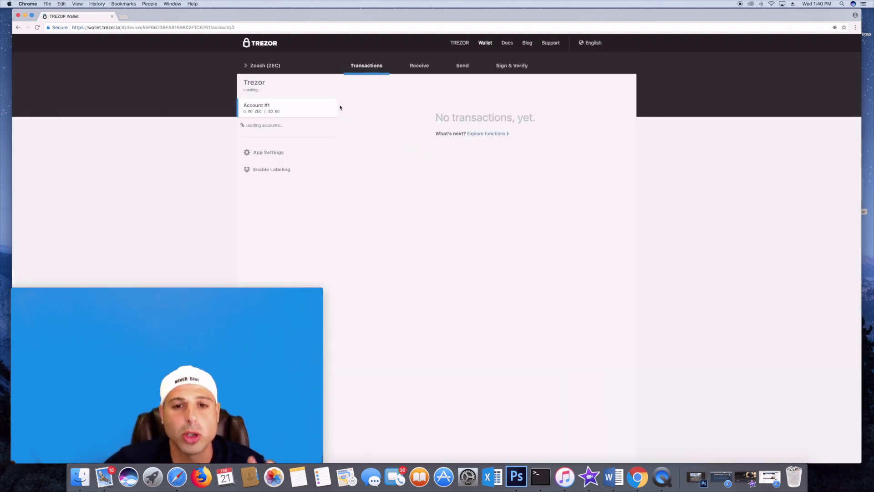
pyautogui.click(414, 68)
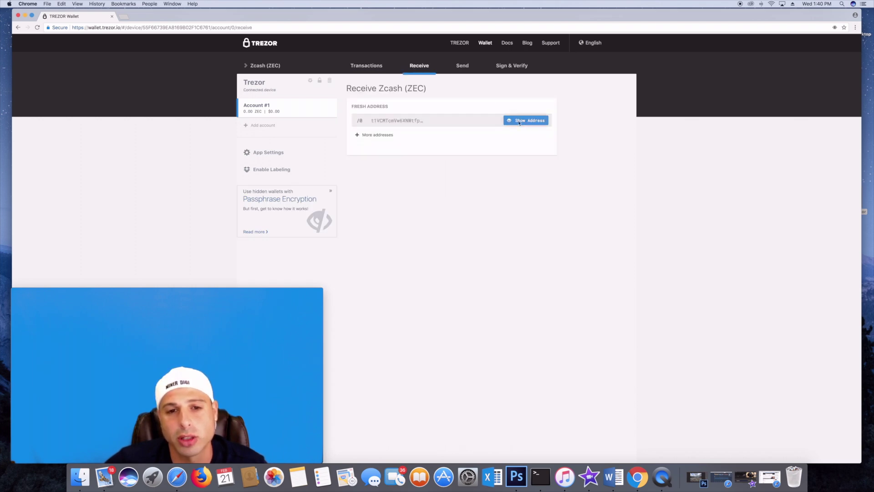
pyautogui.click(258, 67)
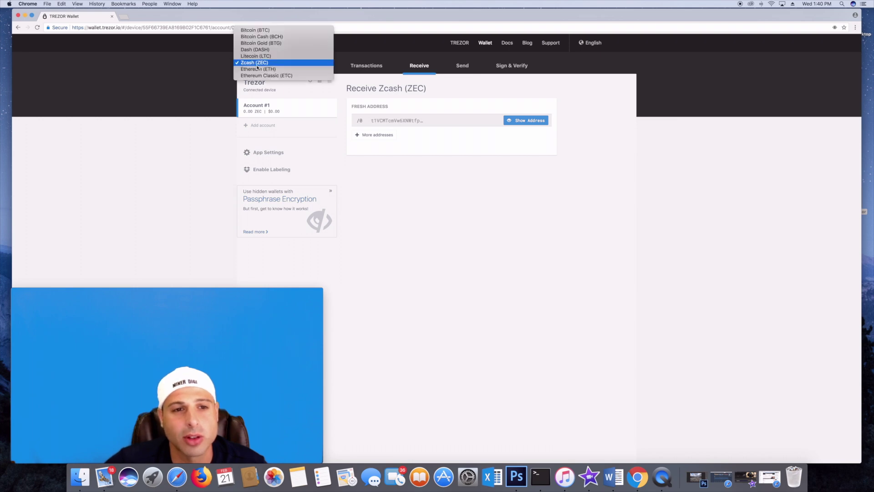
pyautogui.click(256, 30)
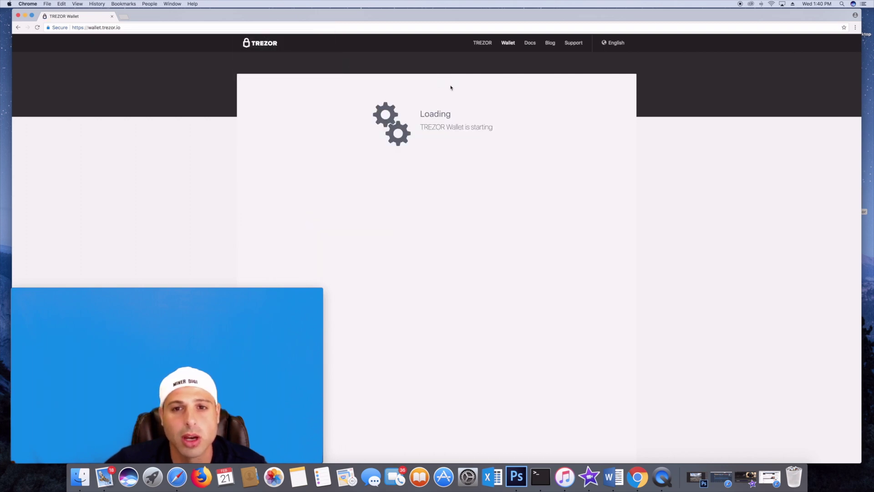